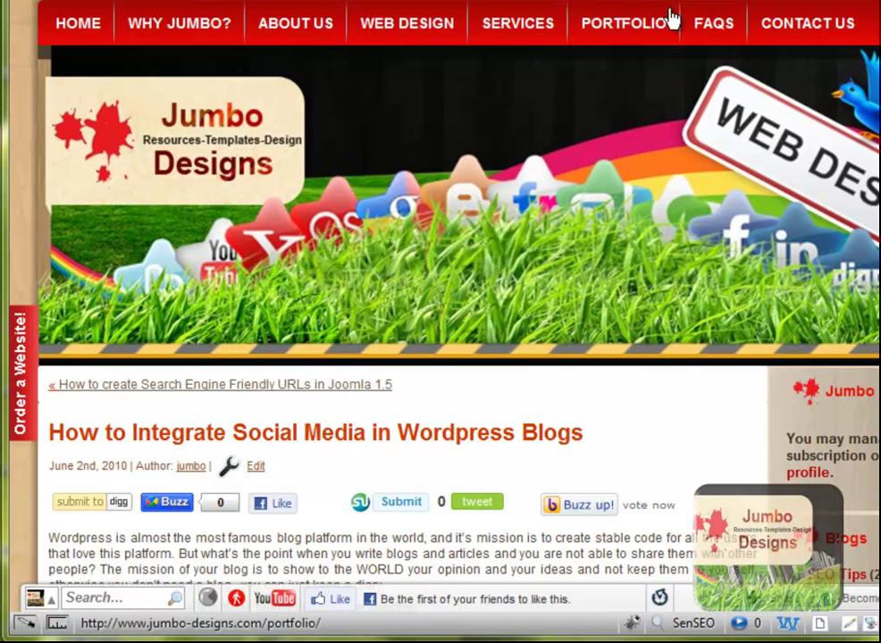
Step: Open the Joomla 1.5 SEF URLs post and bring up its 'Sharing is sexy!' share icons
left_click(214, 384)
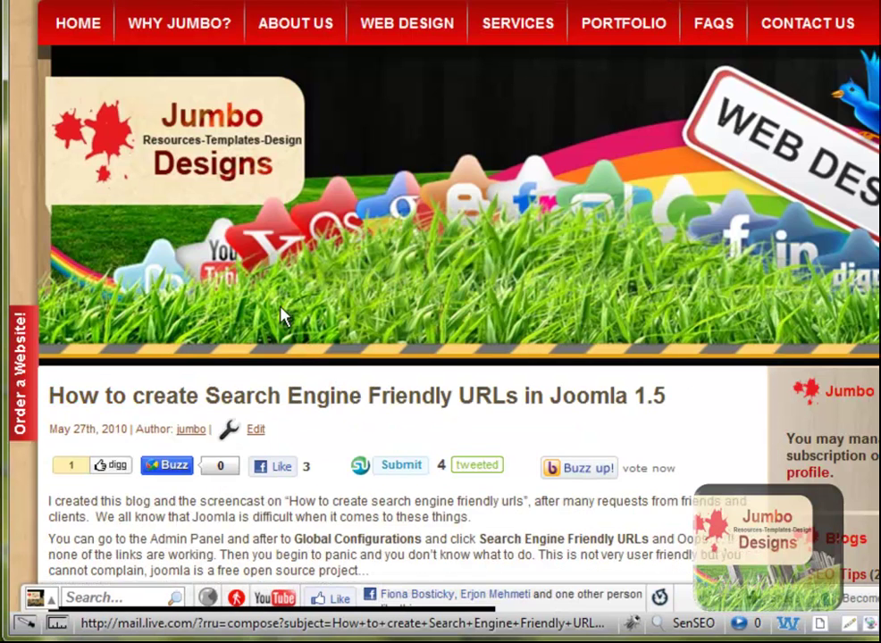
scroll(214, 387, "down", 3)
scroll(219, 385, "down", 3)
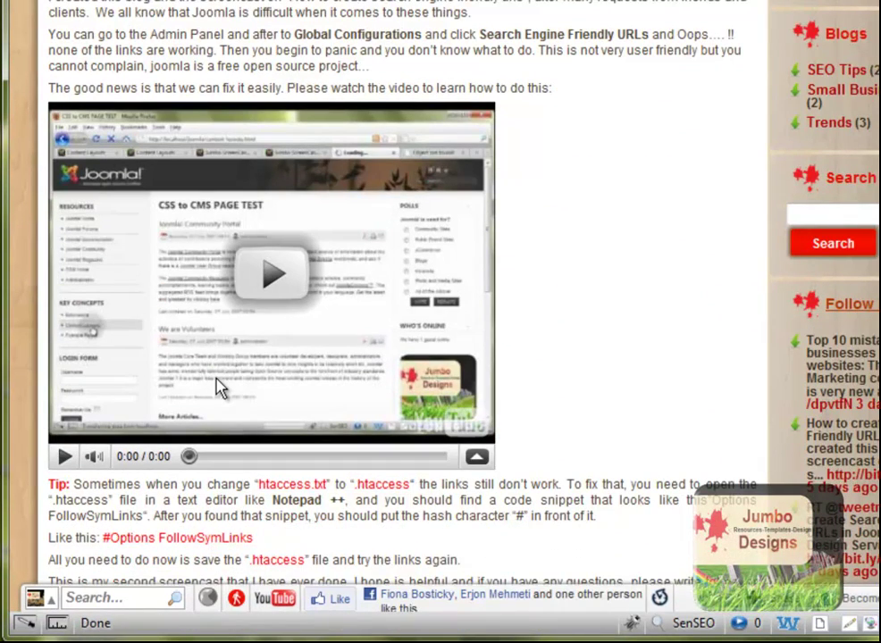
scroll(734, 354, "down", 3)
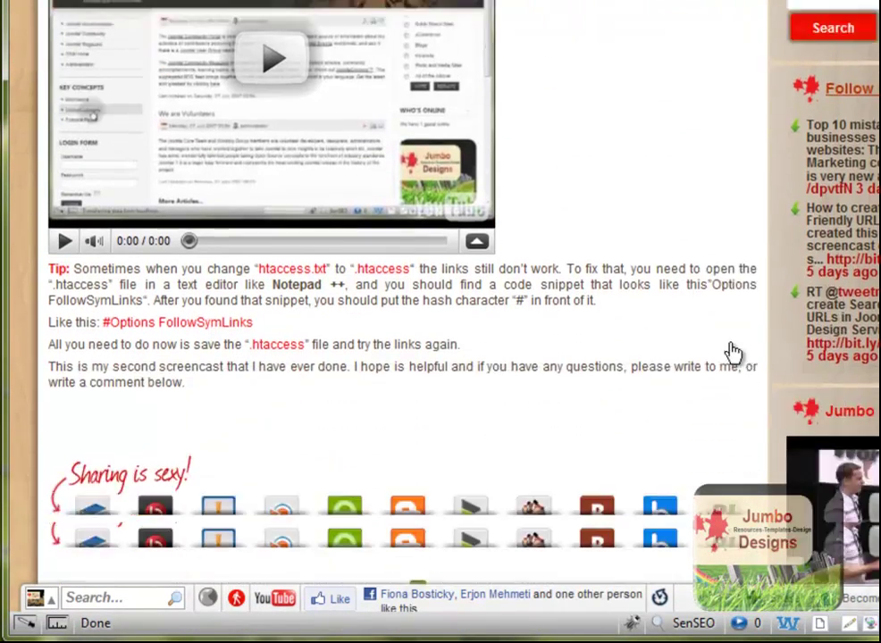
scroll(733, 354, "down", 2)
mouse_move(733, 354)
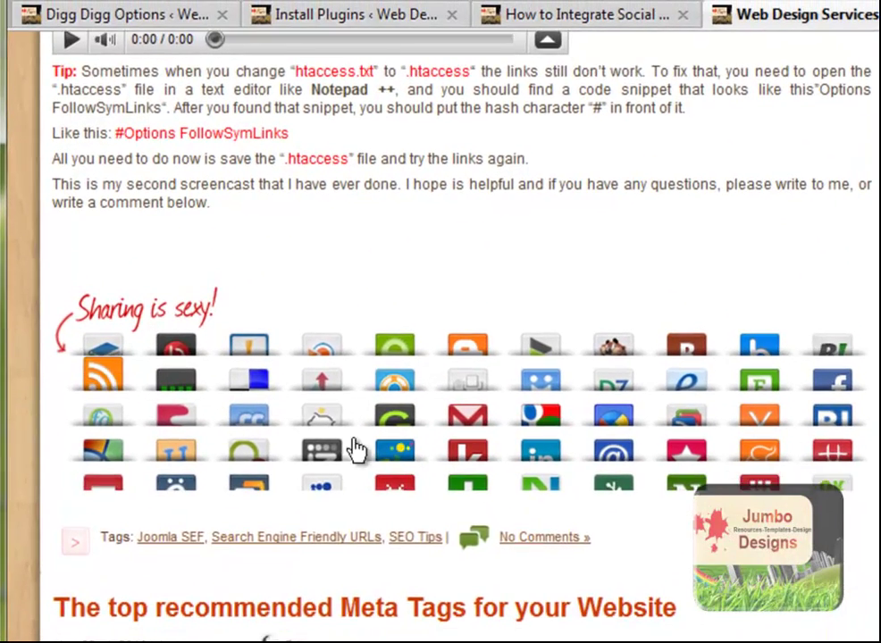
scroll(362, 455, "down", 1)
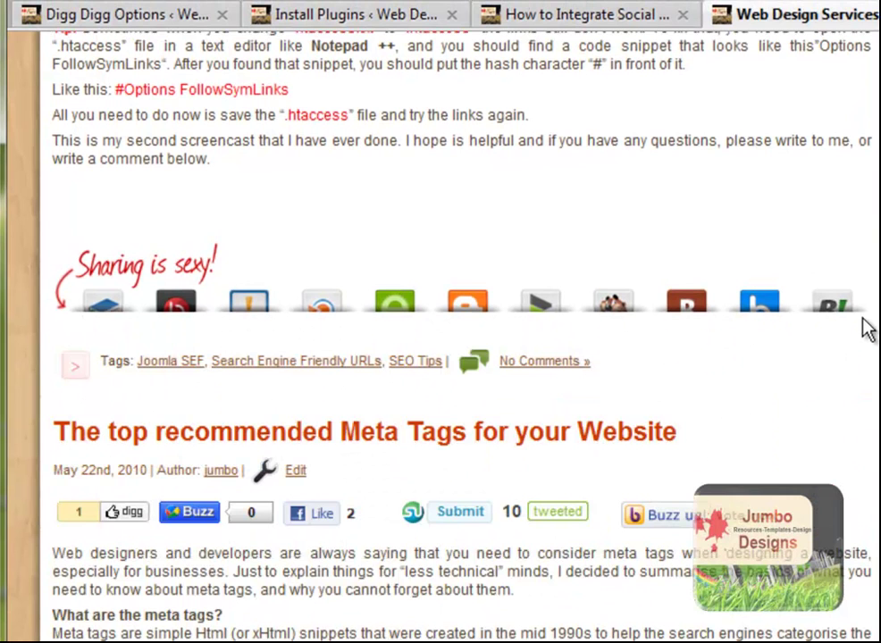
mouse_move(845, 314)
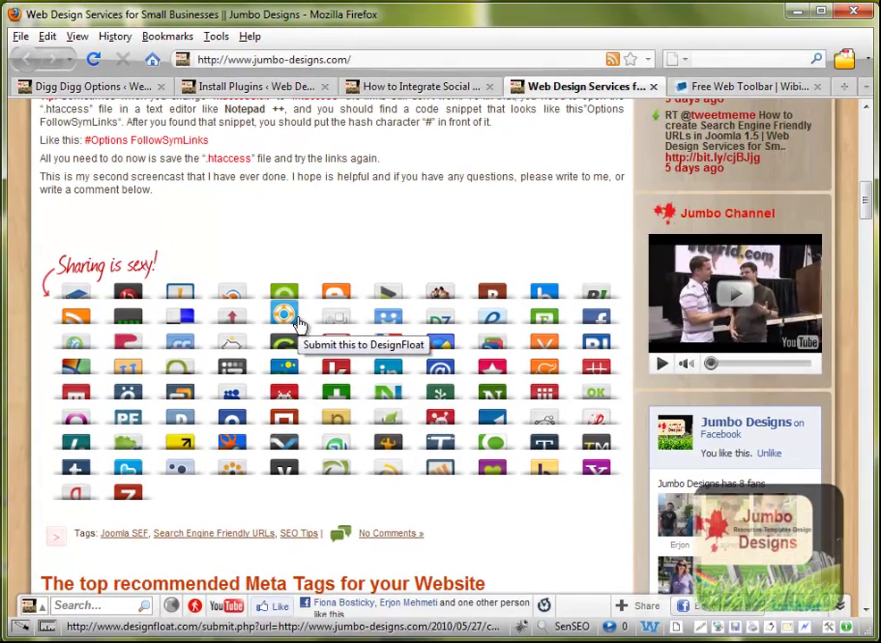
mouse_move(403, 264)
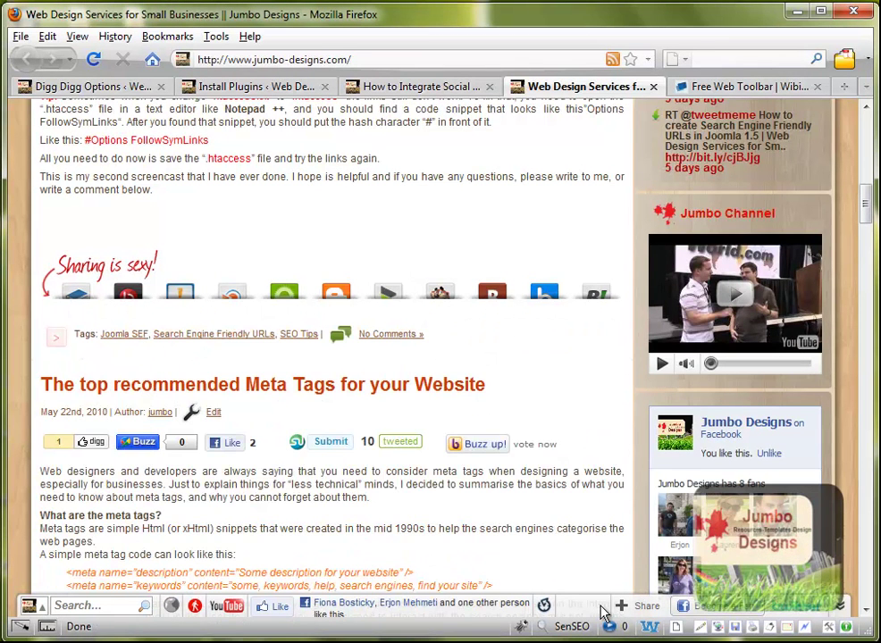
Step: Start the free Wibiya toolbar sign-up at Create an Account, then return to the Jumbo Designs blog
left_click(719, 86)
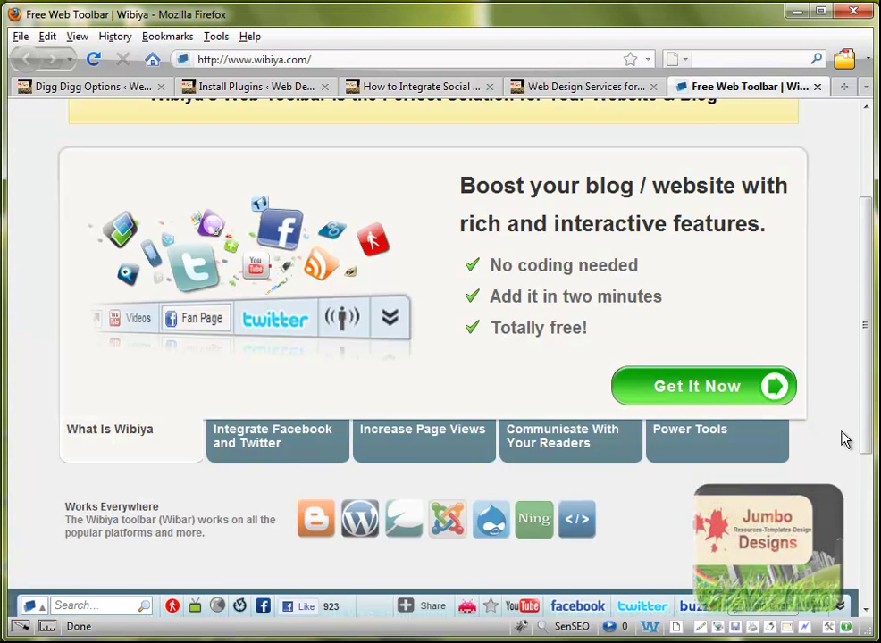
left_click_drag(870, 429, 872, 493)
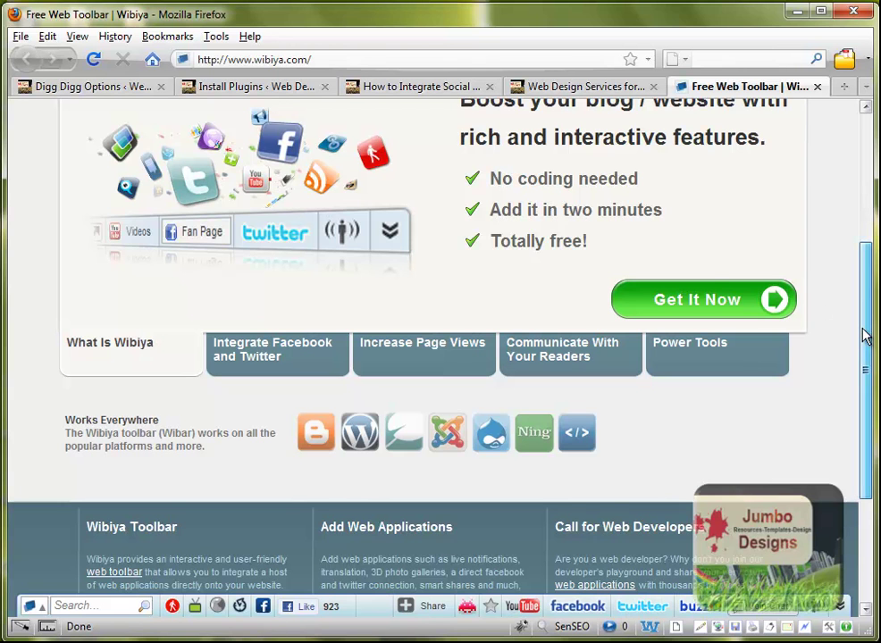
left_click_drag(864, 334, 871, 190)
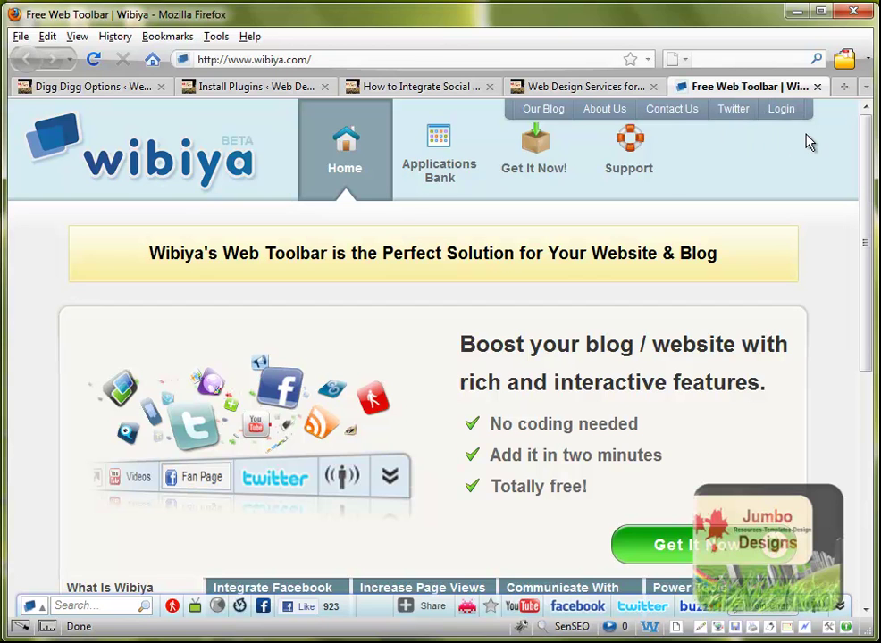
left_click(554, 160)
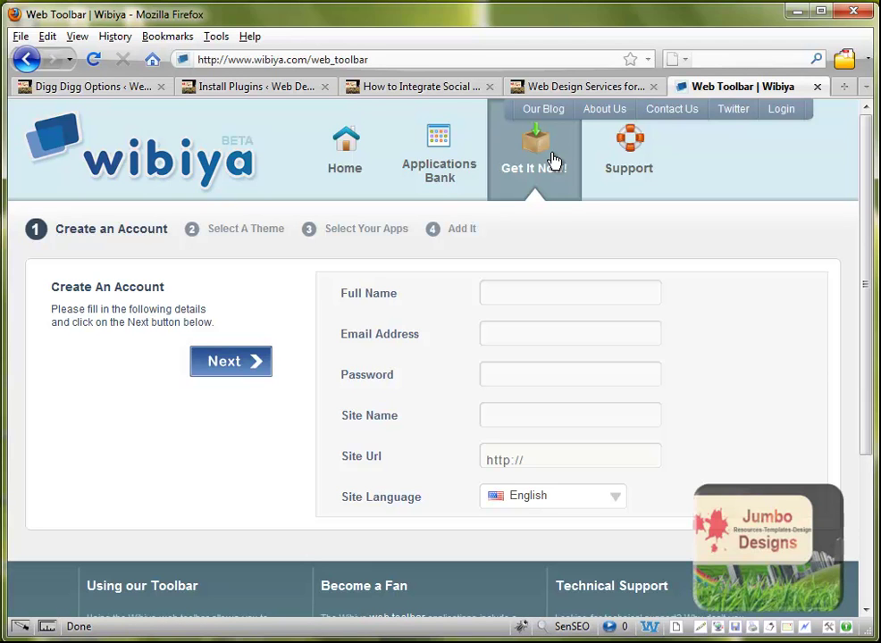
left_click(547, 87)
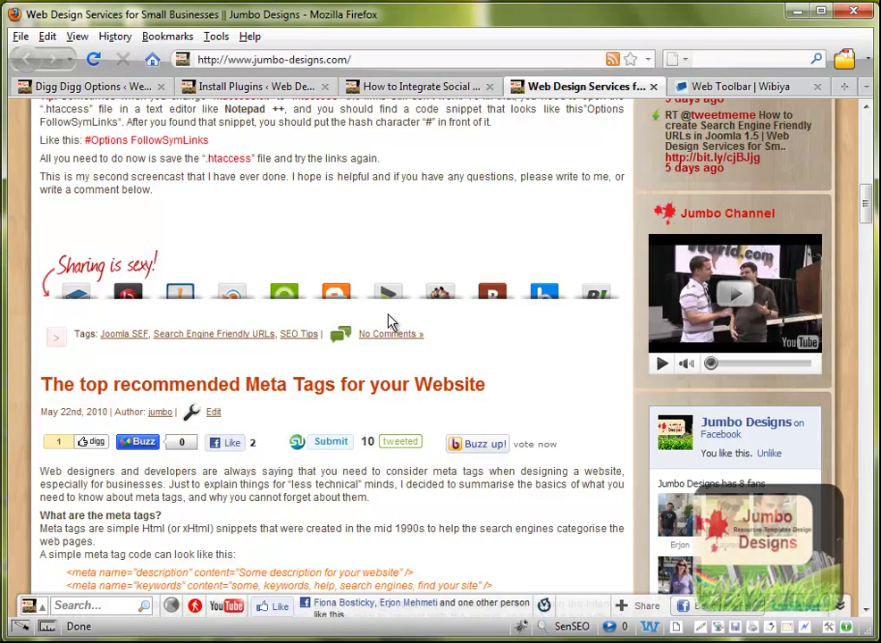
Step: Search the plugin directory for 'digg digg' and open the Digg Digg 4.0.4 install details
left_click(237, 87)
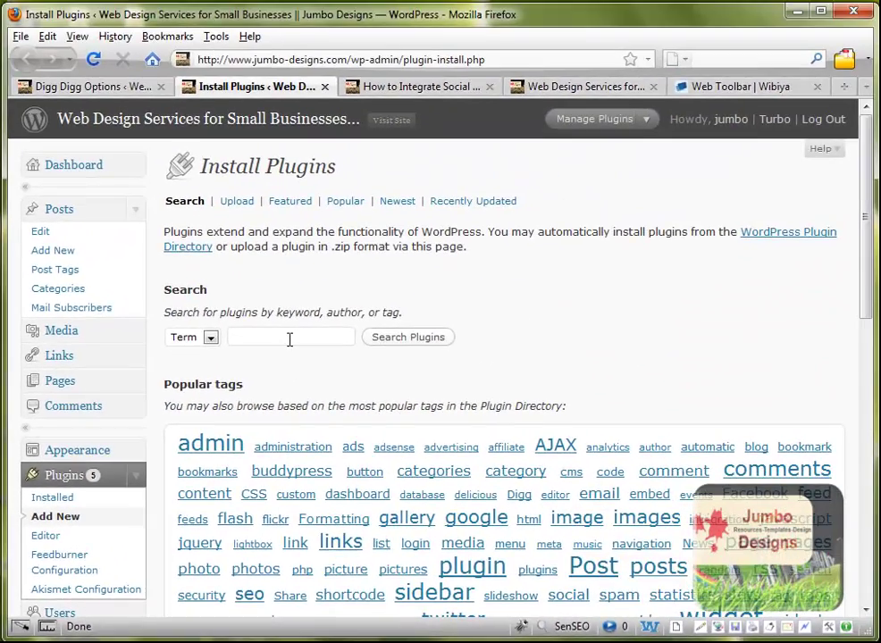
type("digg digg")
left_click(392, 342)
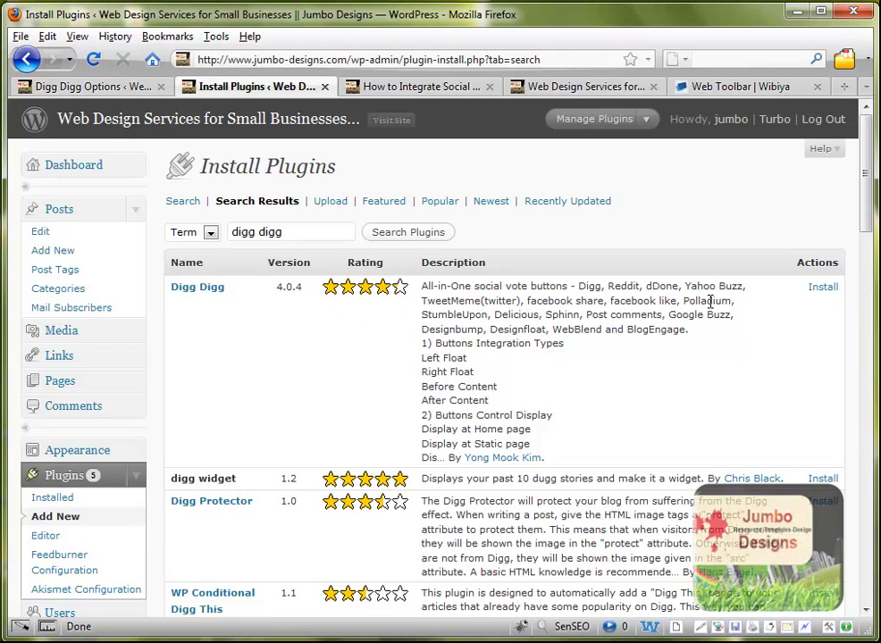
left_click(822, 287)
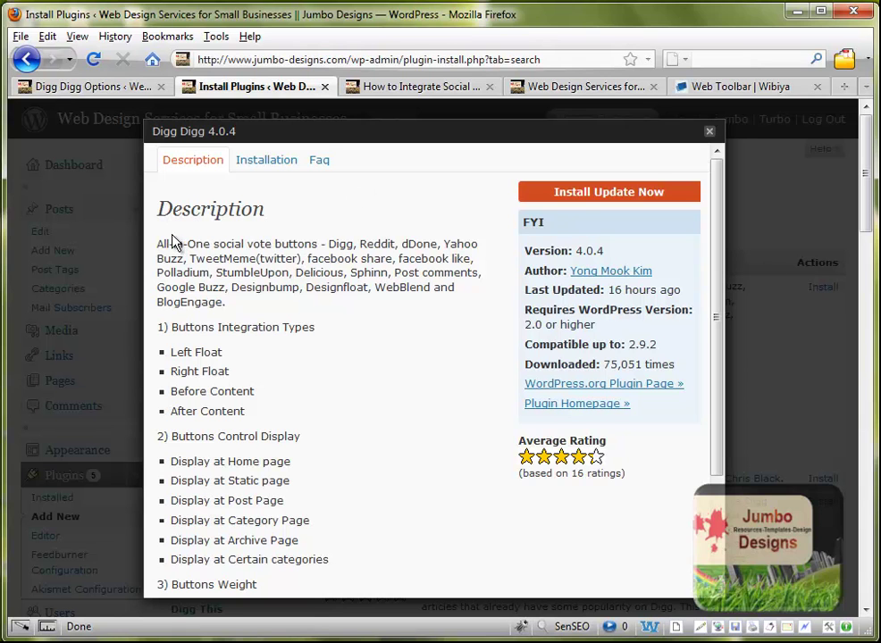
Step: Review the Digg Digg description, highlighting its opening sentence and list of integration types
left_click_drag(164, 242, 186, 259)
left_click(285, 311)
scroll(444, 370, "down", 3)
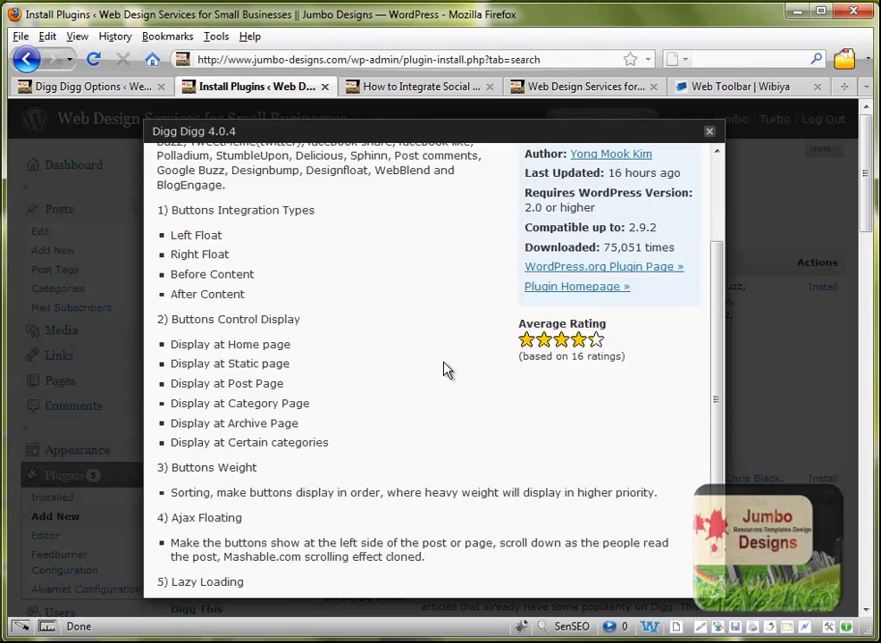
scroll(443, 369, "up", 3)
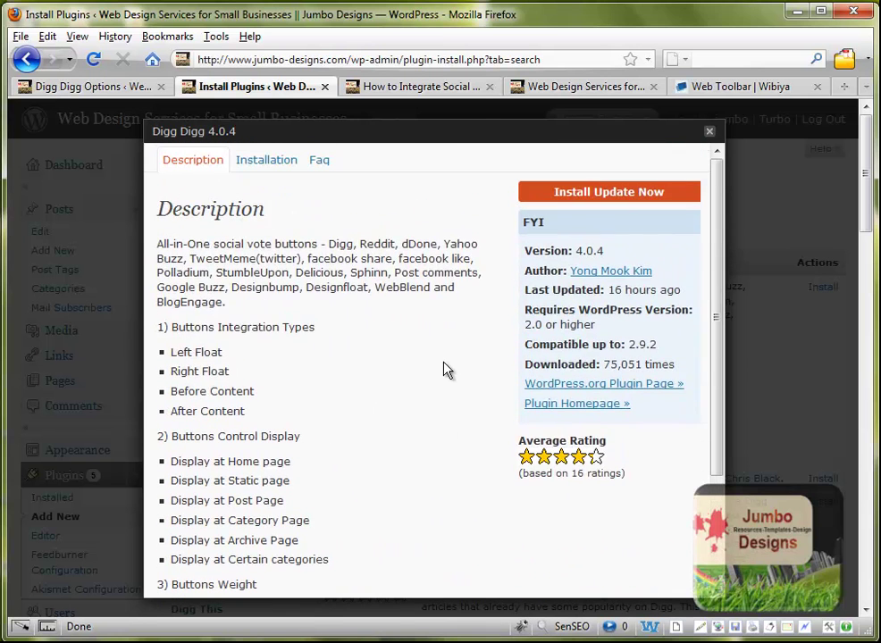
left_click_drag(444, 370, 456, 202)
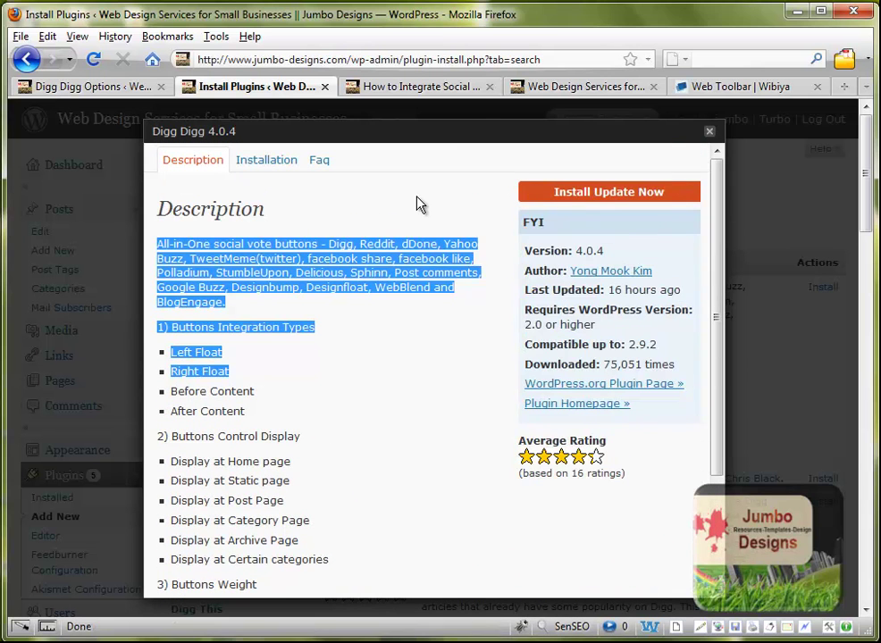
left_click(420, 204)
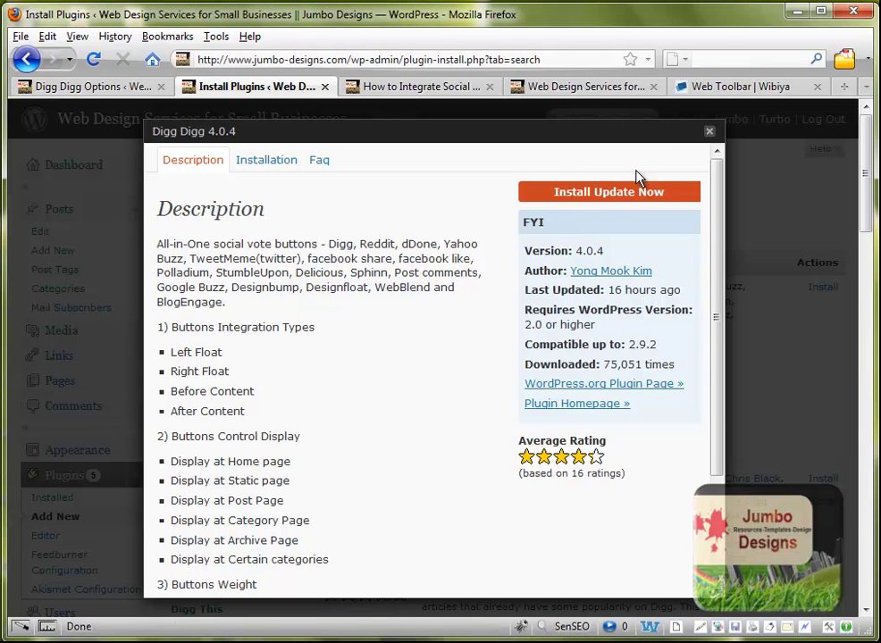
left_click(711, 134)
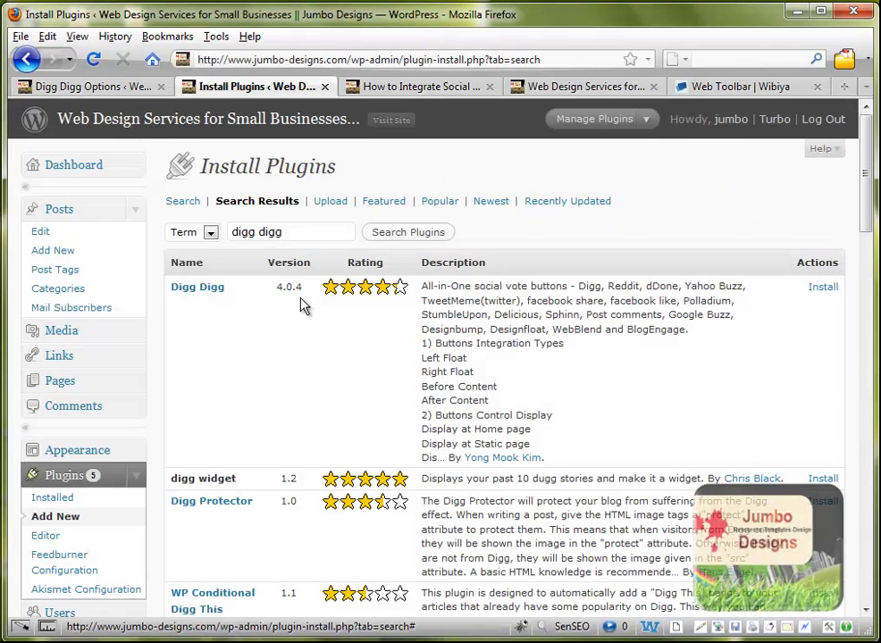
scroll(152, 320, "down", 5)
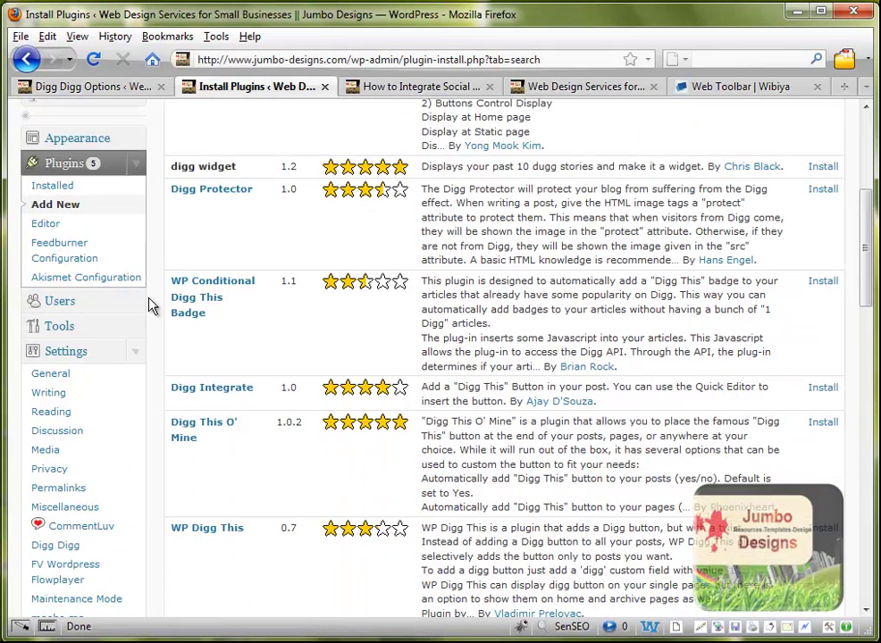
scroll(192, 500, "down", 3)
scroll(192, 513, "down", 1)
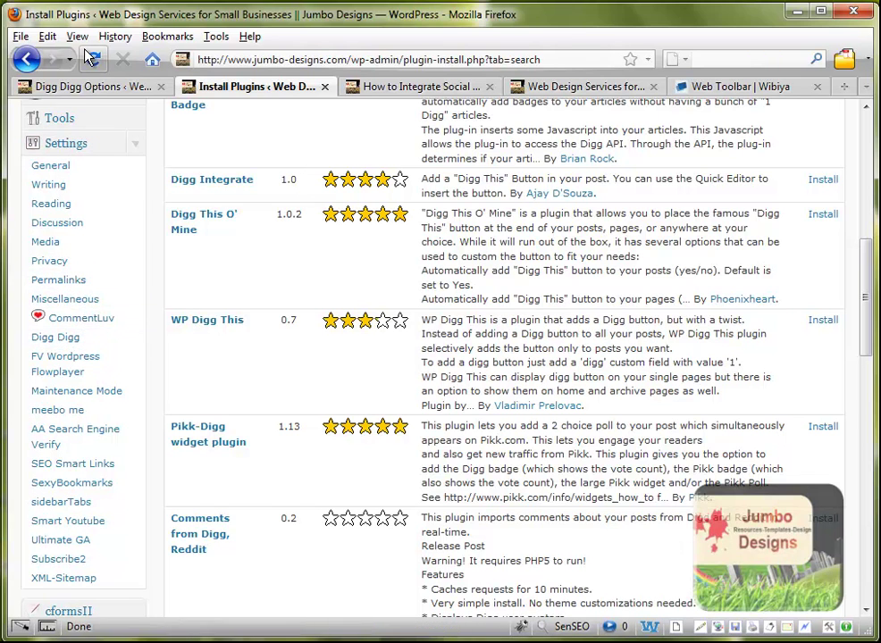
Step: Go through the Digg Digg Options: Categories name, button setup and Ajax Left Float settings
left_click(89, 86)
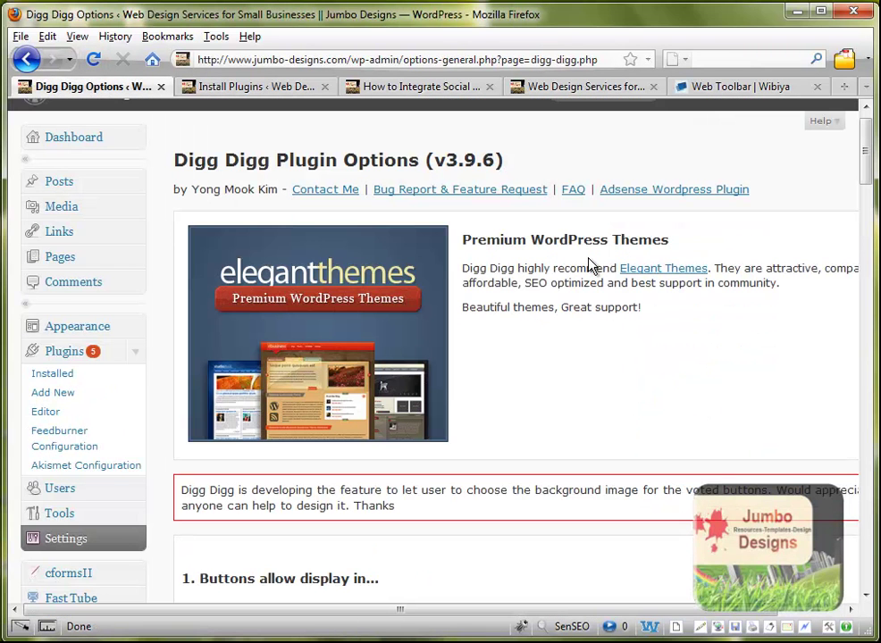
scroll(588, 266, "down", 6)
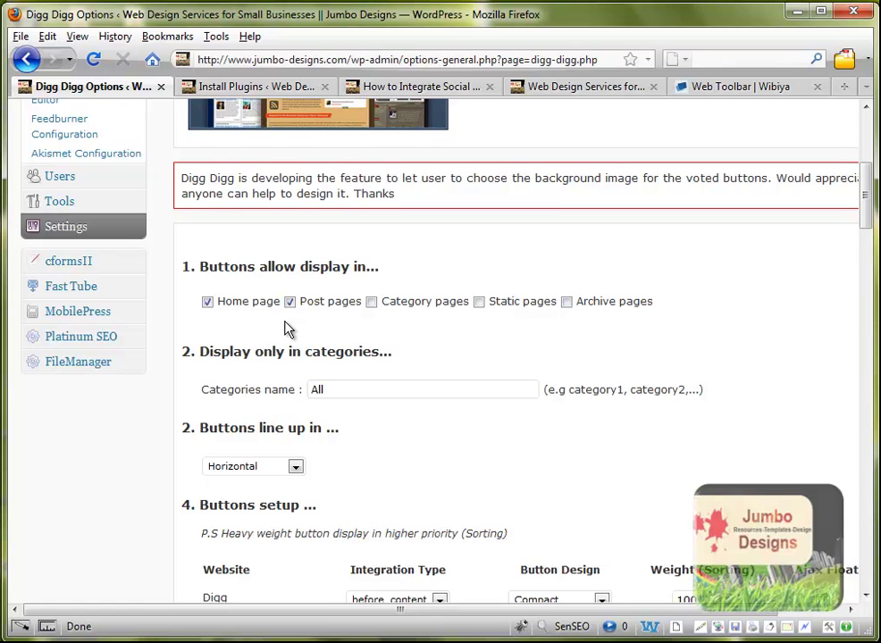
scroll(288, 329, "down", 3)
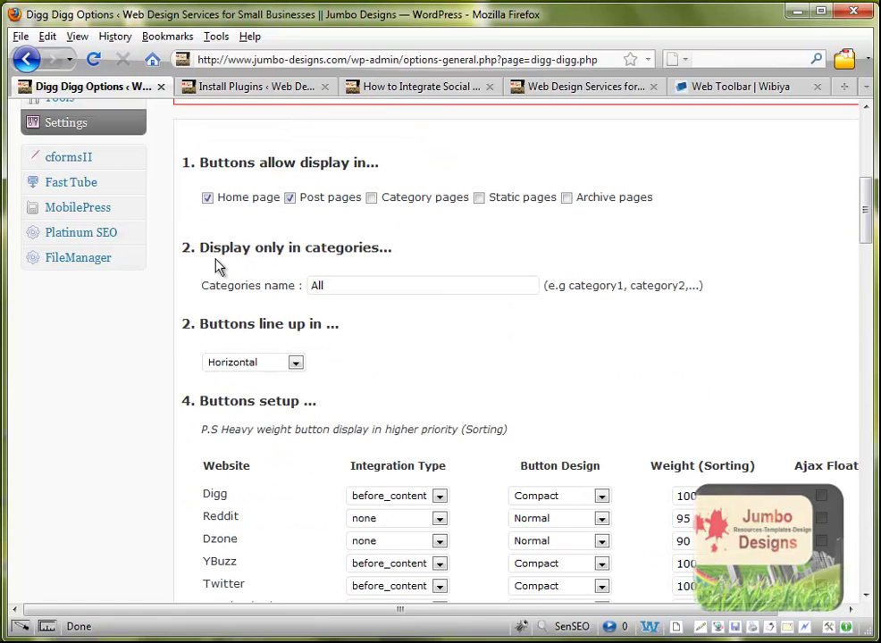
left_click(371, 286)
scroll(312, 366, "down", 2)
scroll(313, 366, "down", 6)
scroll(313, 366, "down", 4)
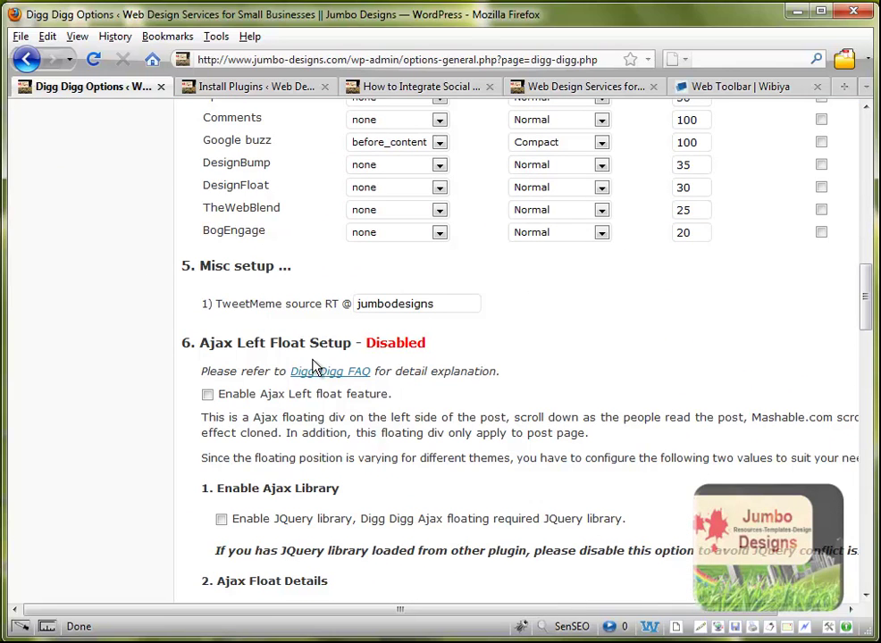
scroll(313, 366, "down", 10)
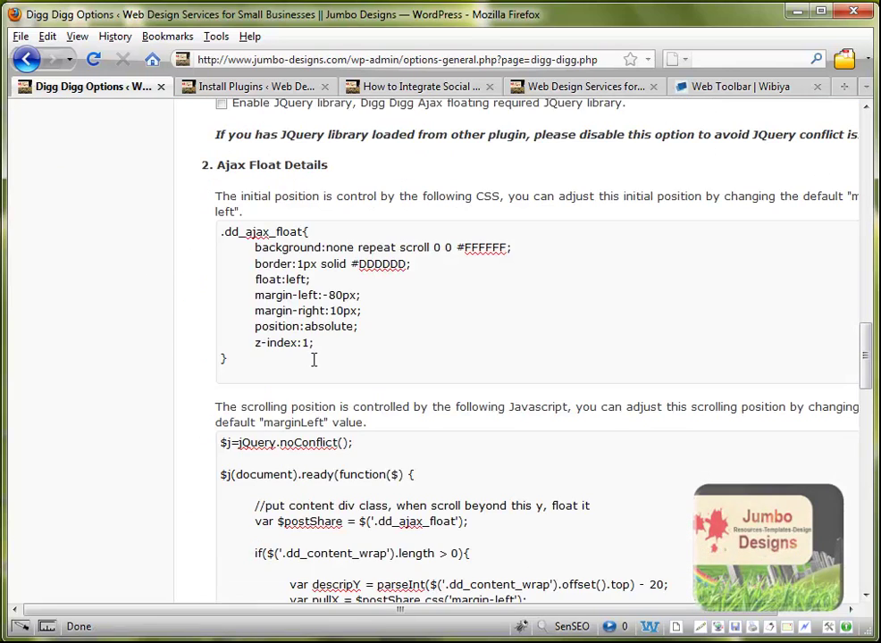
scroll(312, 366, "up", 10)
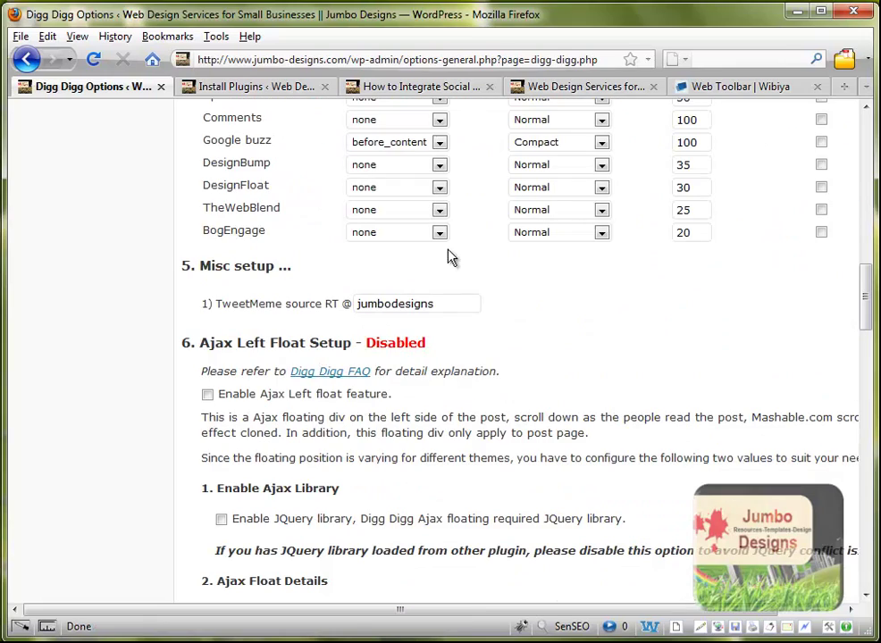
Step: Replace the 'digg digg' search term with 'sexy bookmarking' and run the plugin search
left_click(288, 92)
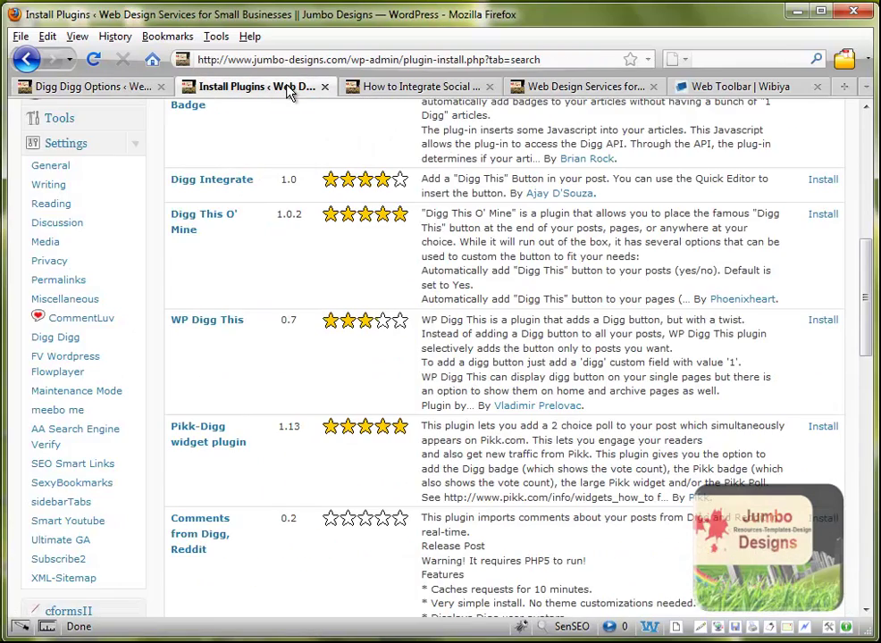
scroll(339, 214, "up", 8)
scroll(335, 214, "up", 1)
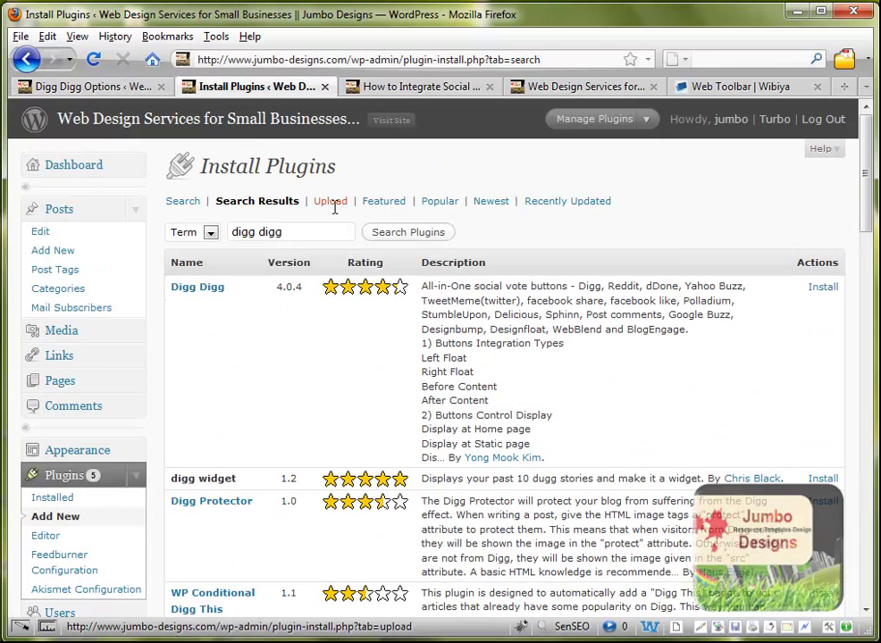
left_click(303, 233)
left_click_drag(303, 232, 229, 232)
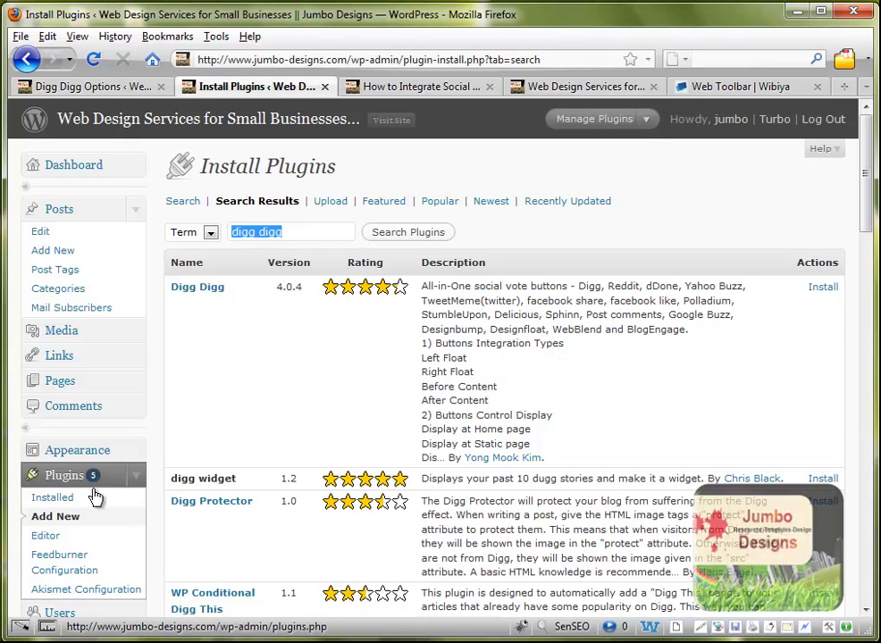
left_click(310, 232)
key("BackSpace")
key("BackSpace")
key("BackSpace")
key("BackSpace")
key("BackSpace")
key("BackSpace")
key("BackSpace")
key("BackSpace")
key("BackSpace")
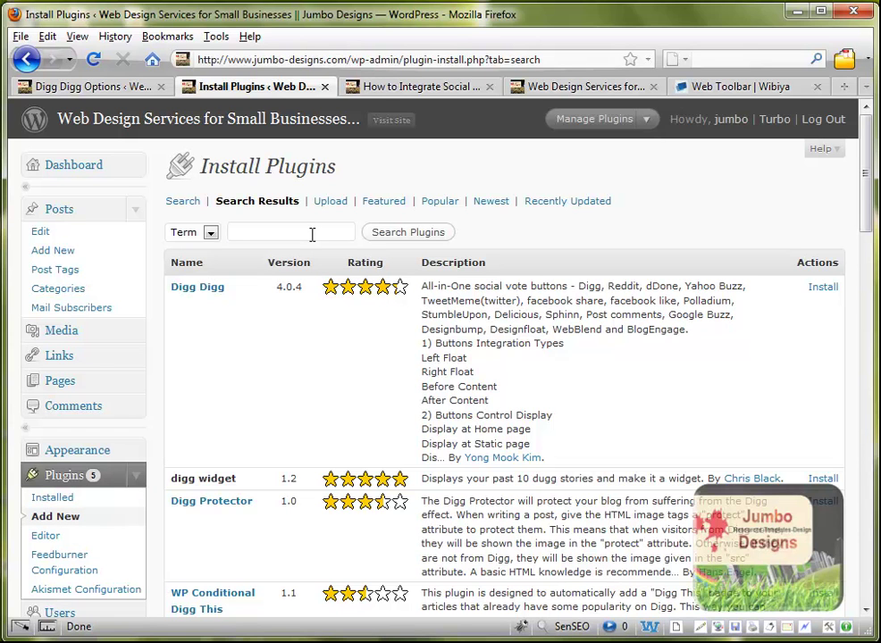
type("sexy bookmarking")
left_click(384, 241)
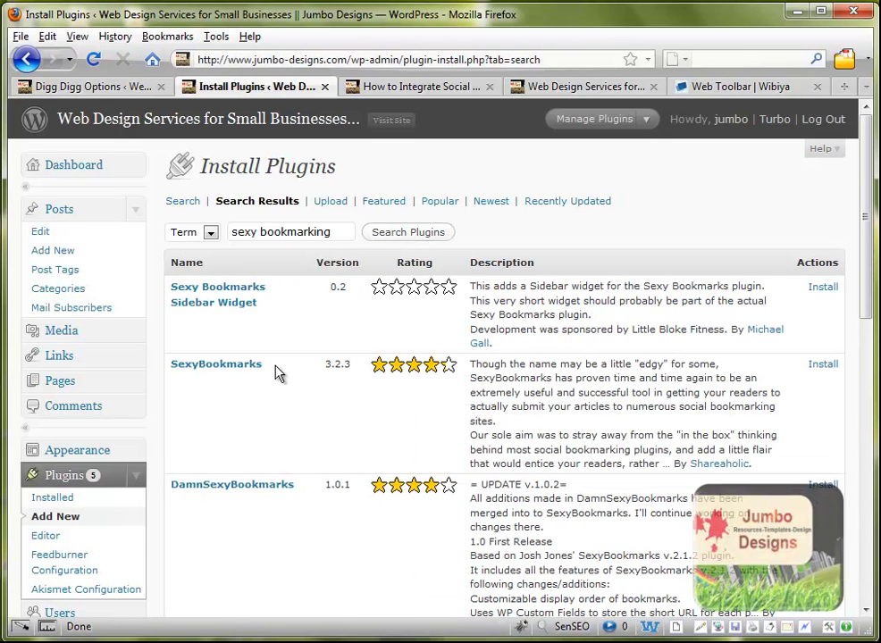
left_click(822, 365)
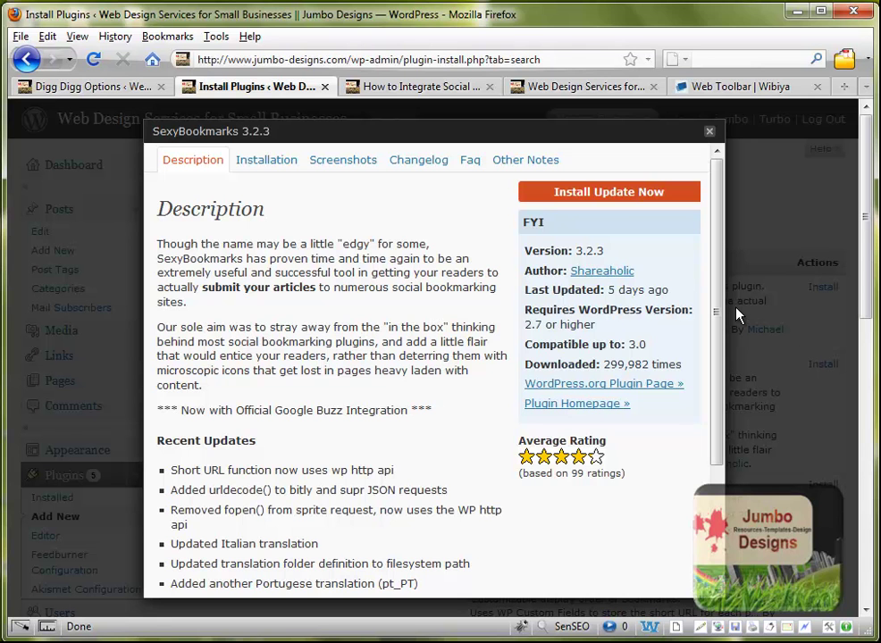
left_click_drag(717, 311, 712, 288)
left_click(332, 161)
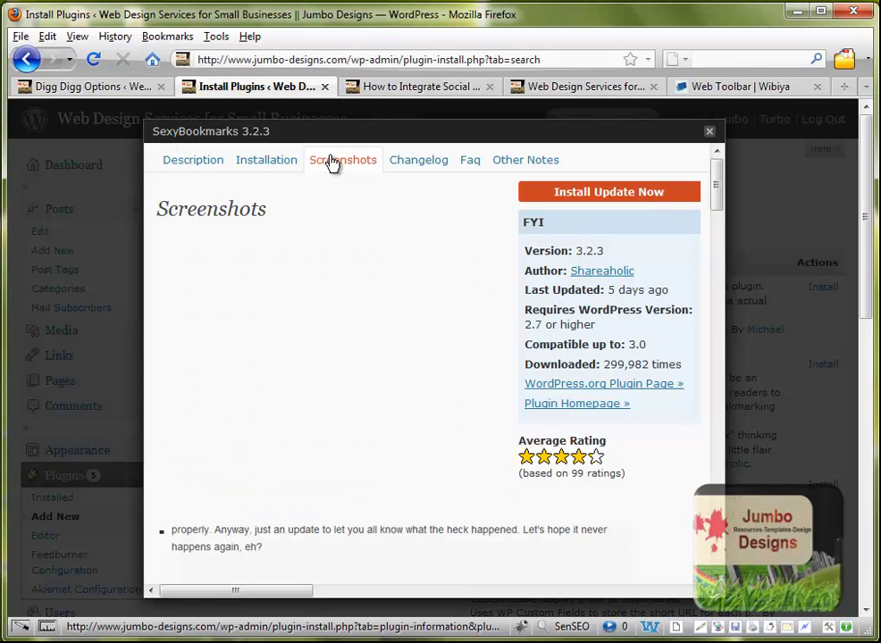
left_click_drag(715, 190, 717, 227)
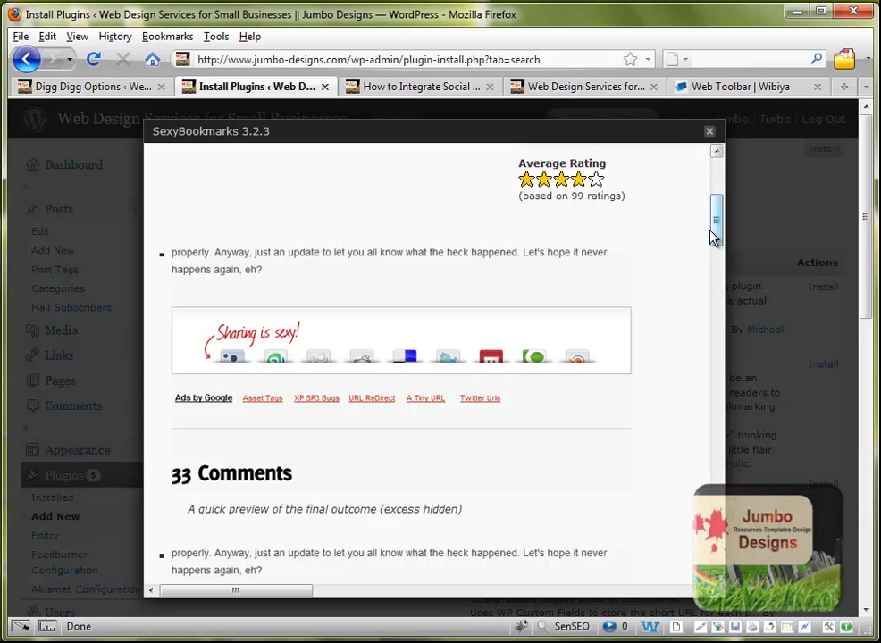
left_click_drag(714, 237, 719, 193)
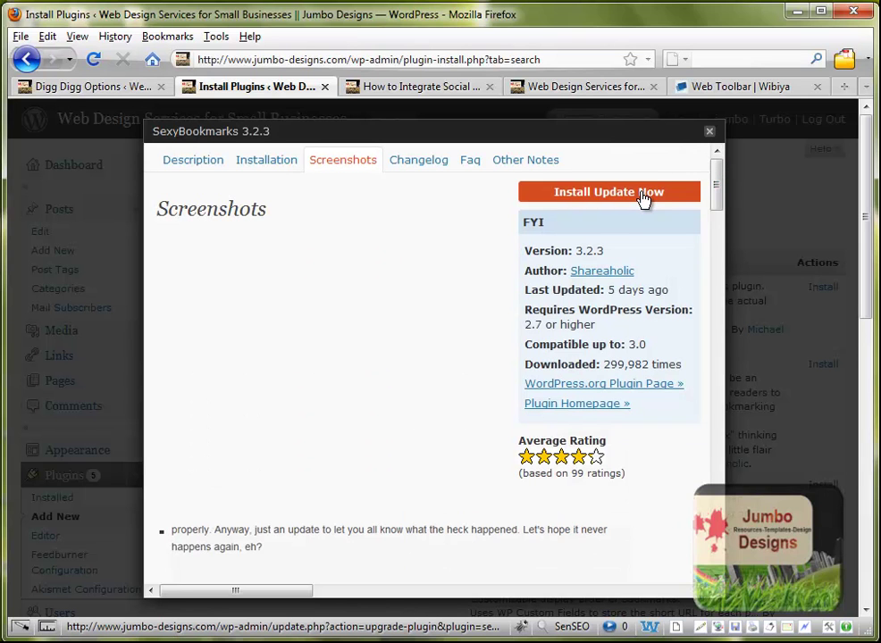
left_click(710, 133)
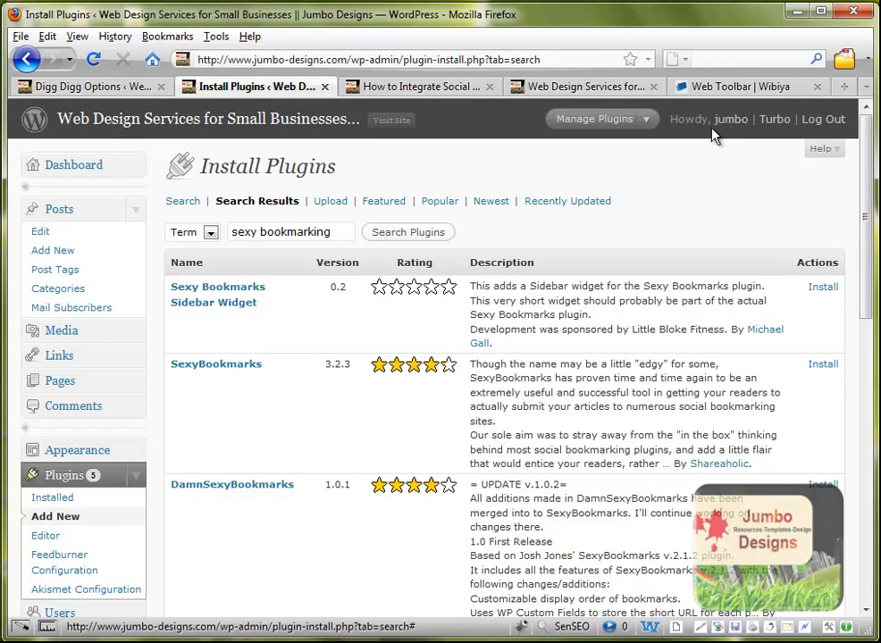
scroll(177, 360, "down", 4)
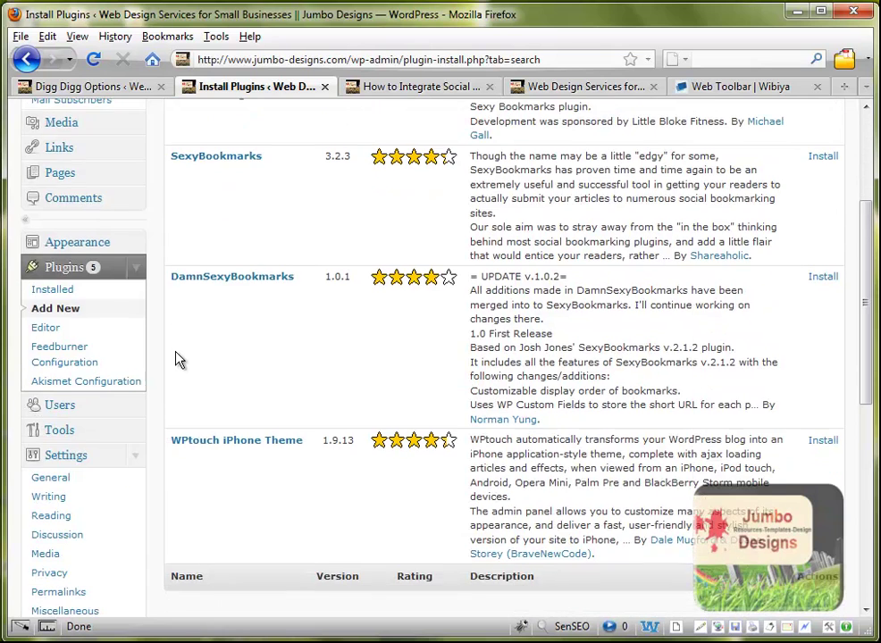
scroll(177, 360, "down", 9)
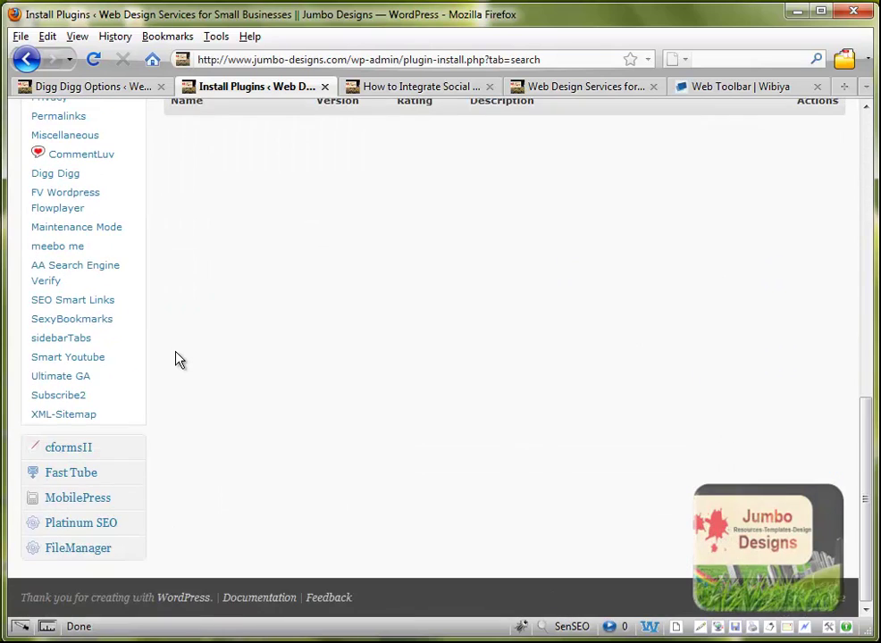
scroll(176, 360, "up", 2)
scroll(177, 359, "up", 4)
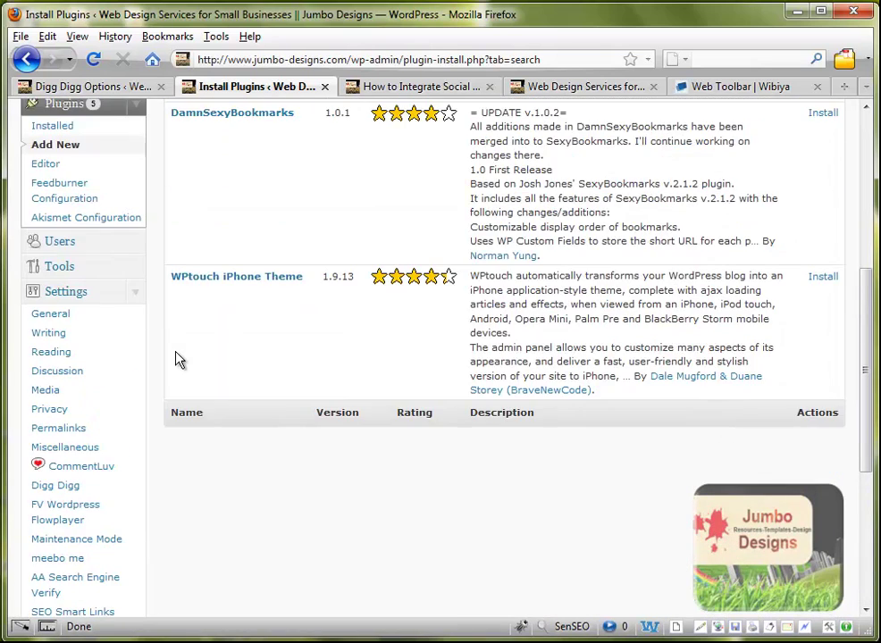
scroll(177, 359, "down", 2)
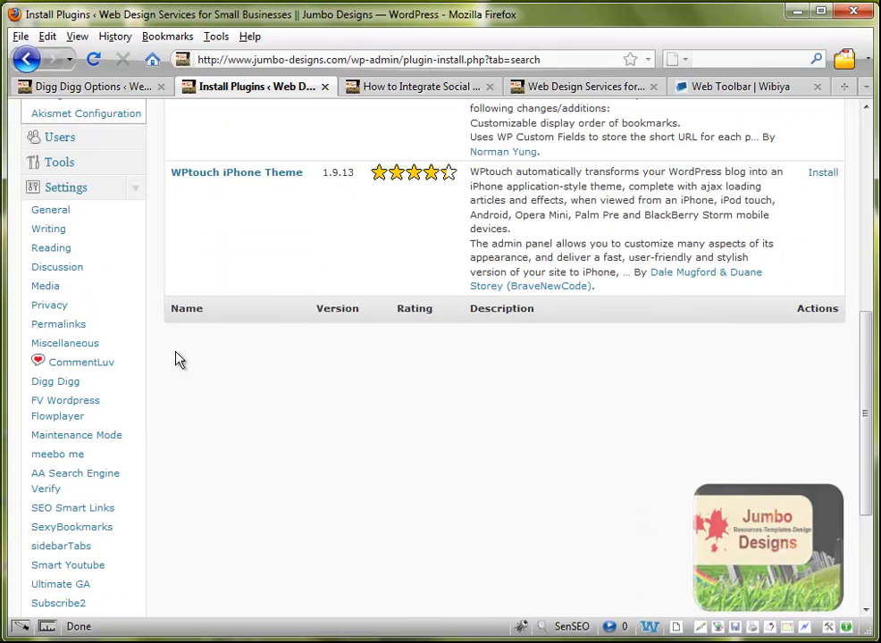
Step: Open Settings > SexyBookmarks and scroll through the enabled networks down to Twitter Options
left_click(69, 530)
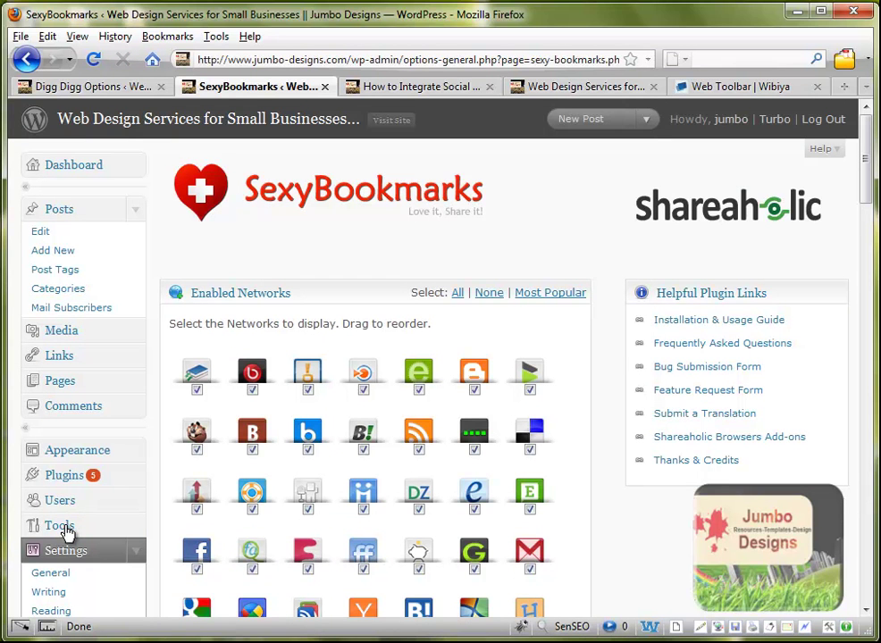
scroll(536, 398, "down", 6)
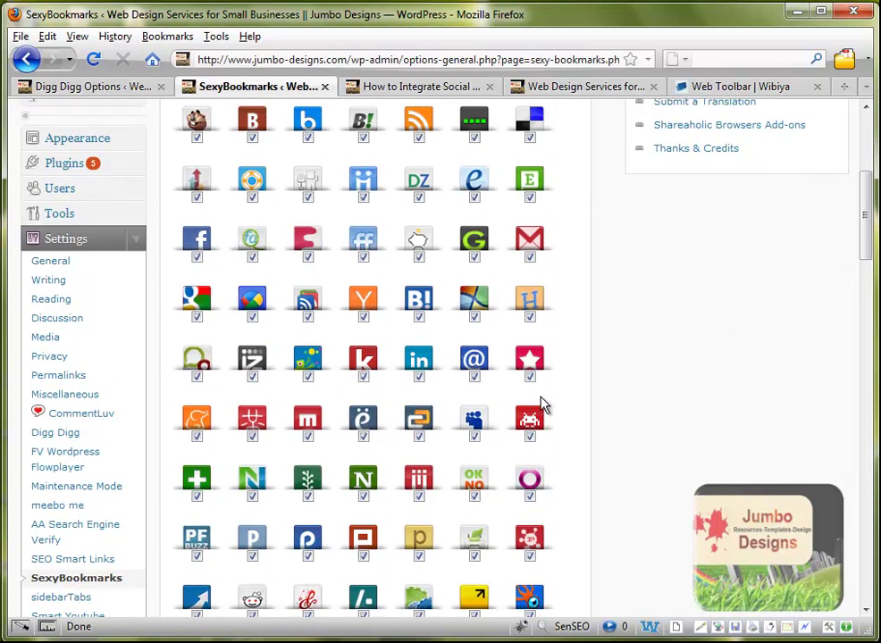
scroll(540, 405, "down", 6)
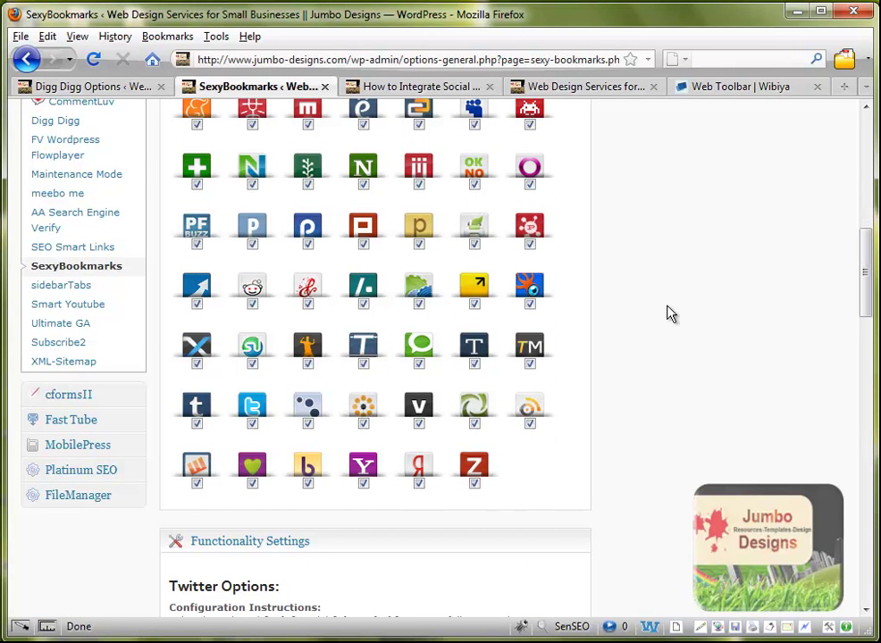
scroll(670, 313, "down", 8)
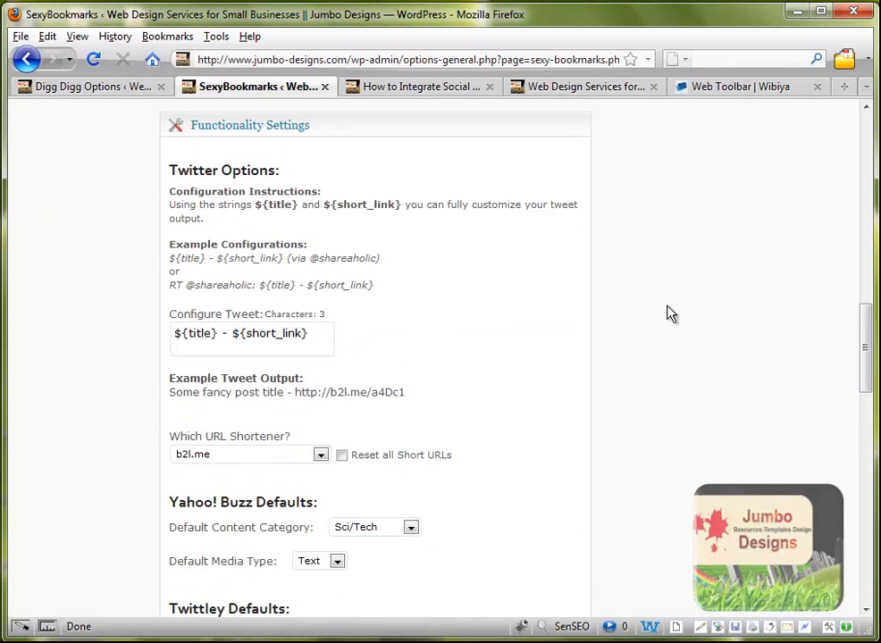
scroll(559, 369, "down", 2)
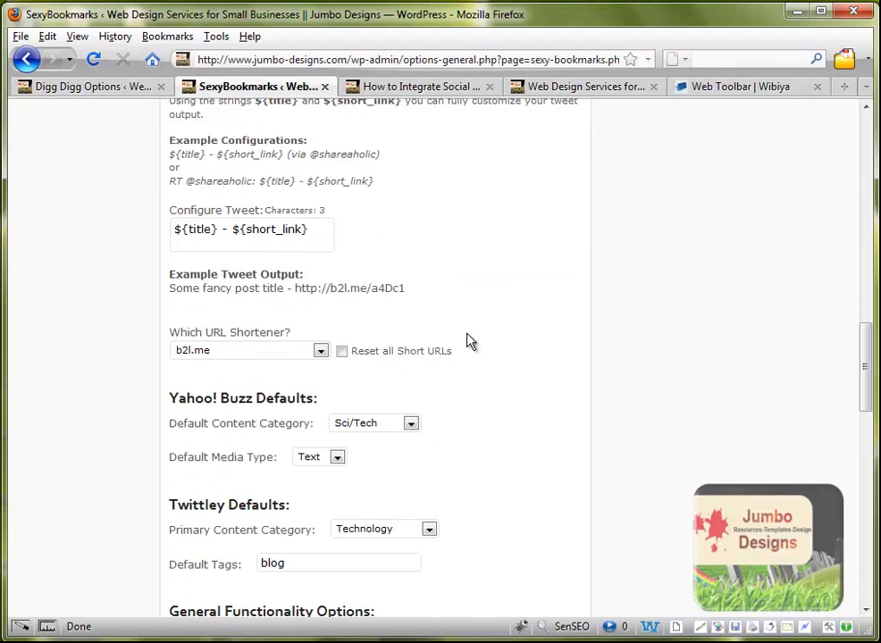
left_click(321, 352)
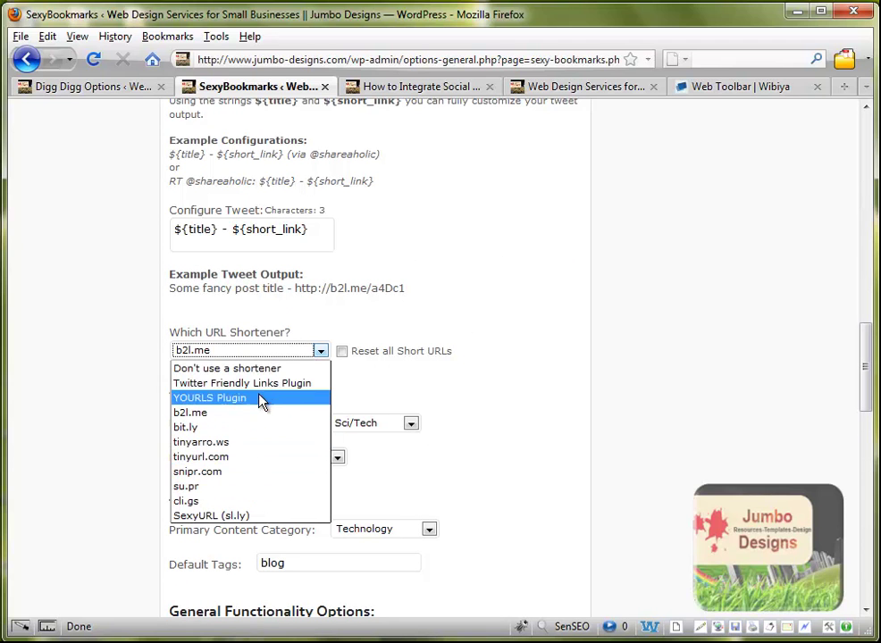
left_click(322, 353)
scroll(550, 390, "down", 8)
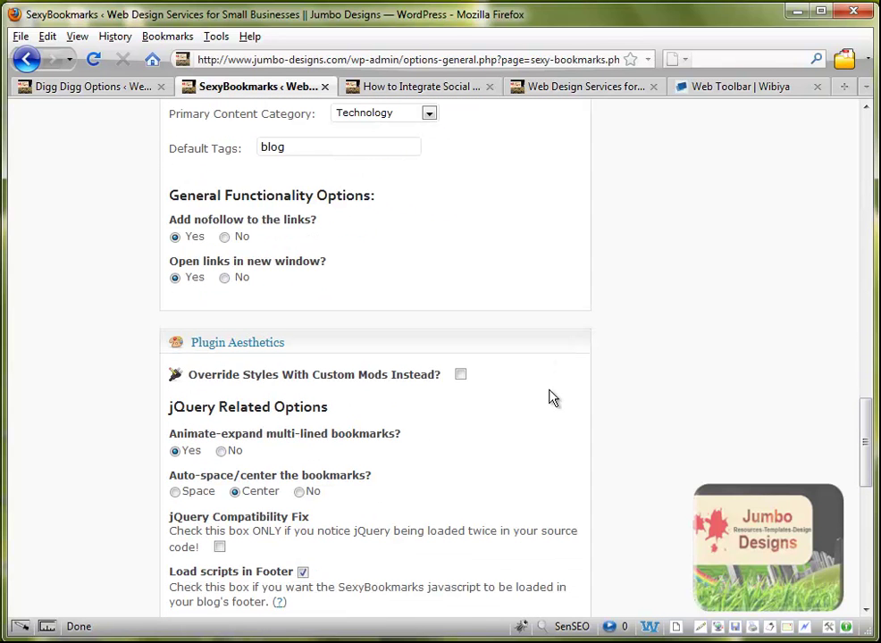
scroll(558, 509, "down", 6)
scroll(560, 528, "up", 1)
scroll(560, 528, "up", 9)
scroll(560, 529, "down", 20)
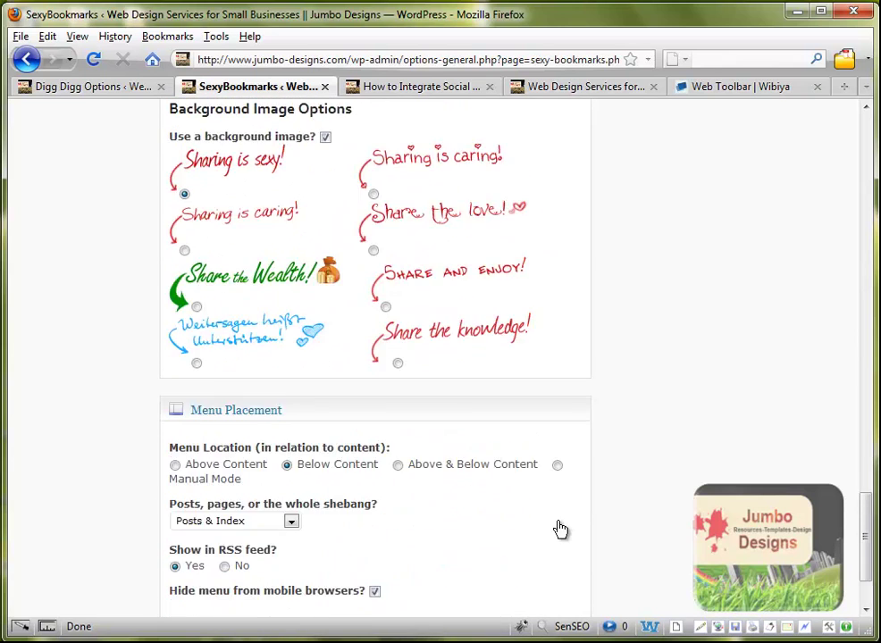
scroll(559, 529, "up", 2)
scroll(463, 217, "down", 2)
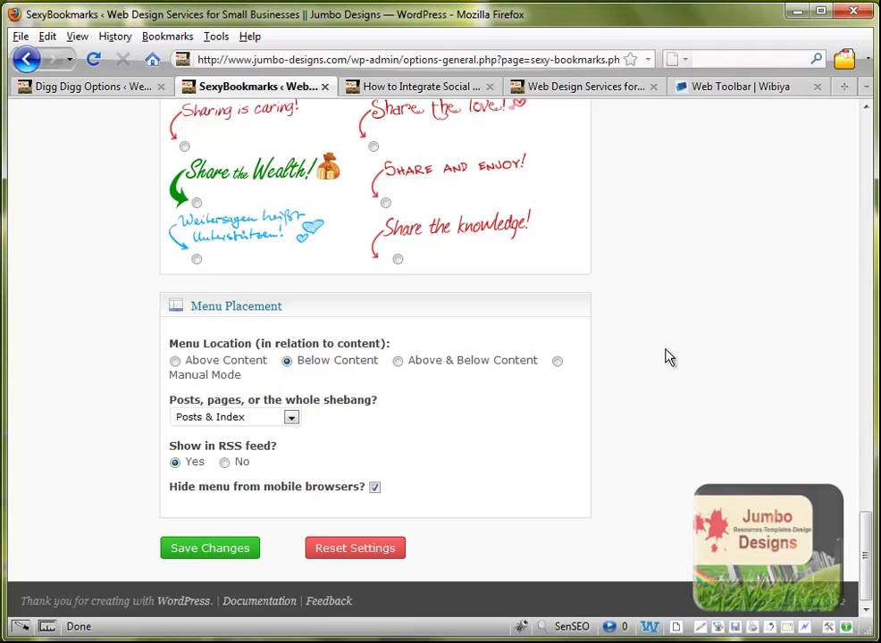
left_click(417, 89)
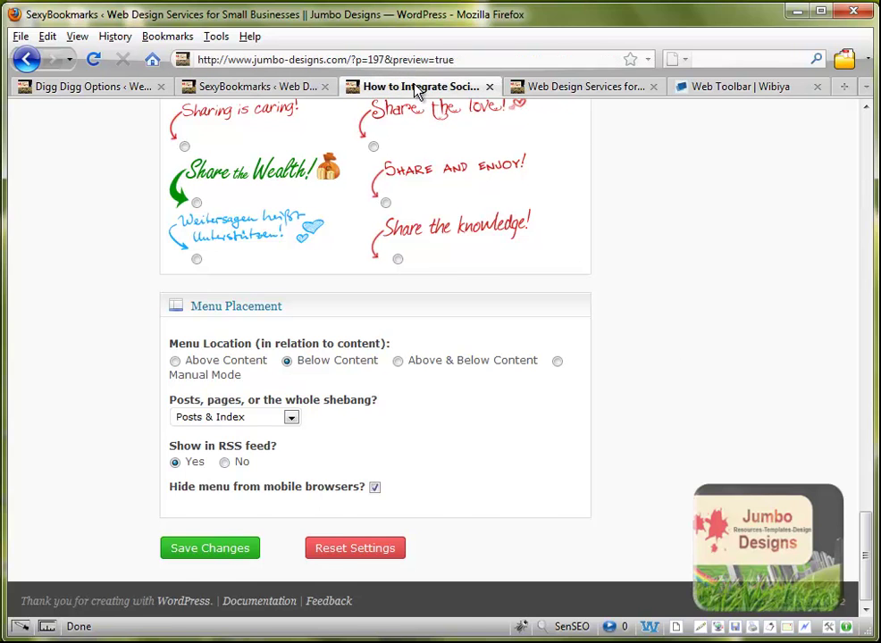
left_click(551, 88)
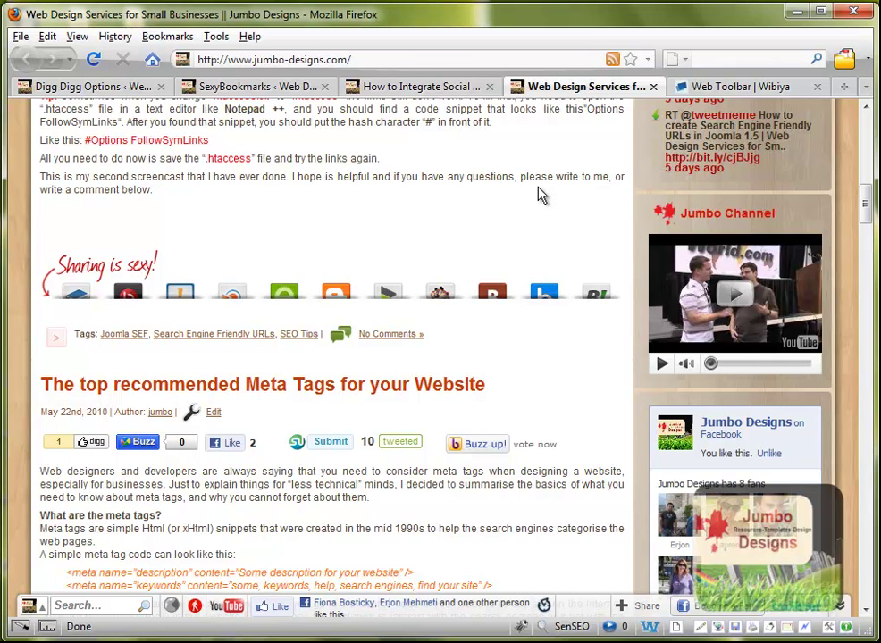
left_click(257, 88)
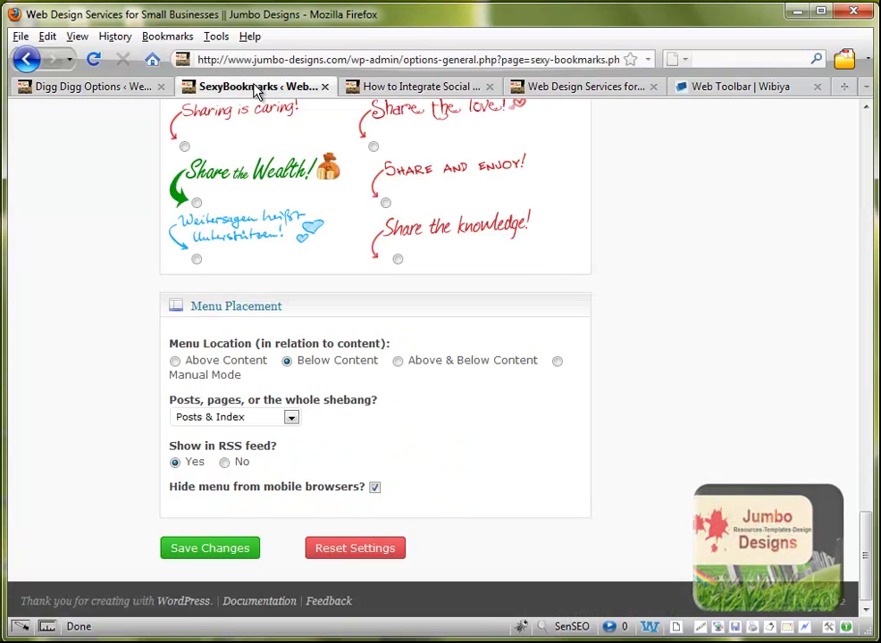
Step: Bring the Wibiya Web Toolbar sign-up tab forward and highlight part of its web address
left_click(731, 85)
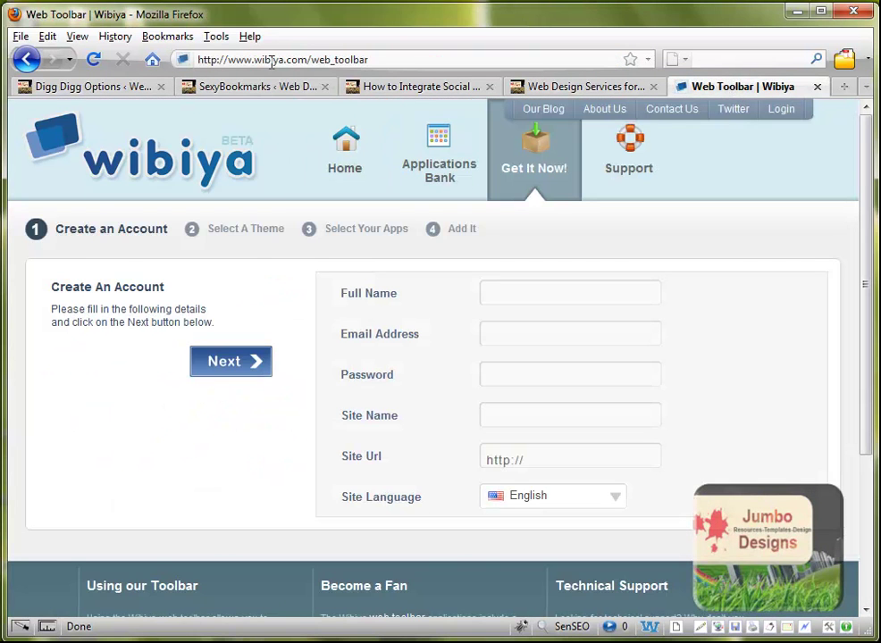
left_click_drag(312, 57, 153, 44)
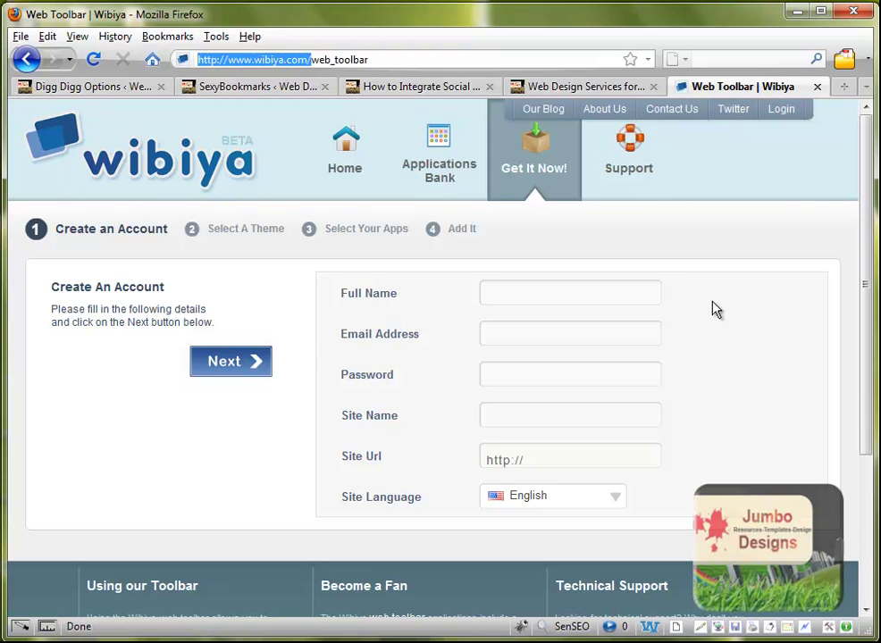
Step: Return to the 'How to Integrate Social Media in Wordpress Blogs' post preview
left_click(444, 95)
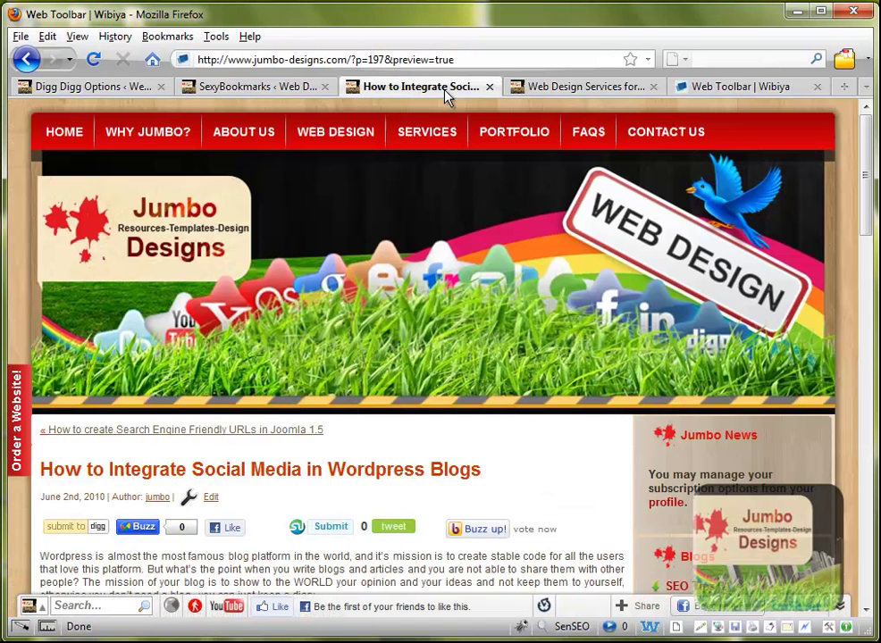